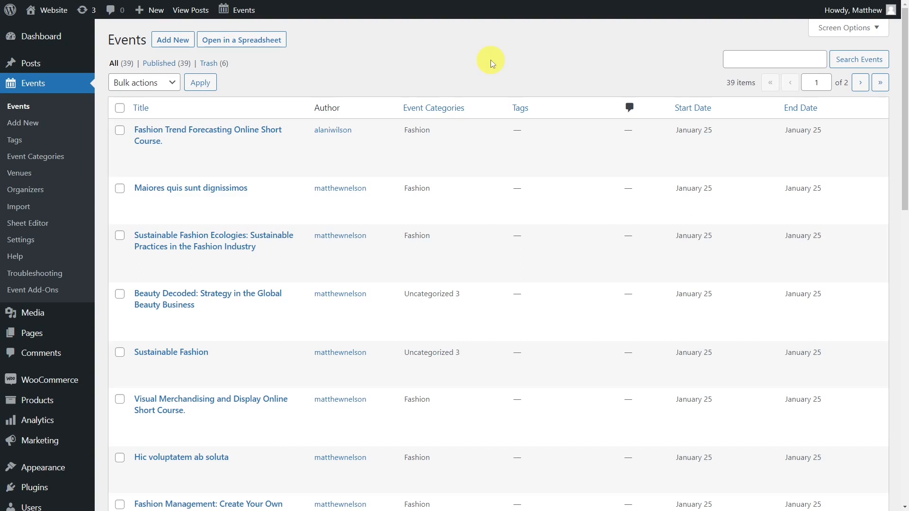
# - Open the events in a spreadsheet and export the active columns of all current rows to CSV for Google Sheets
pyautogui.click(271, 41)
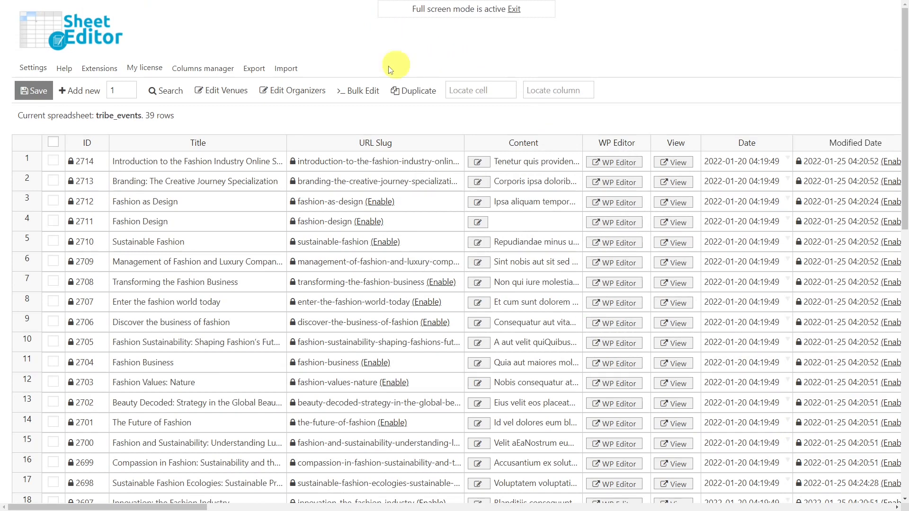
pyautogui.click(258, 69)
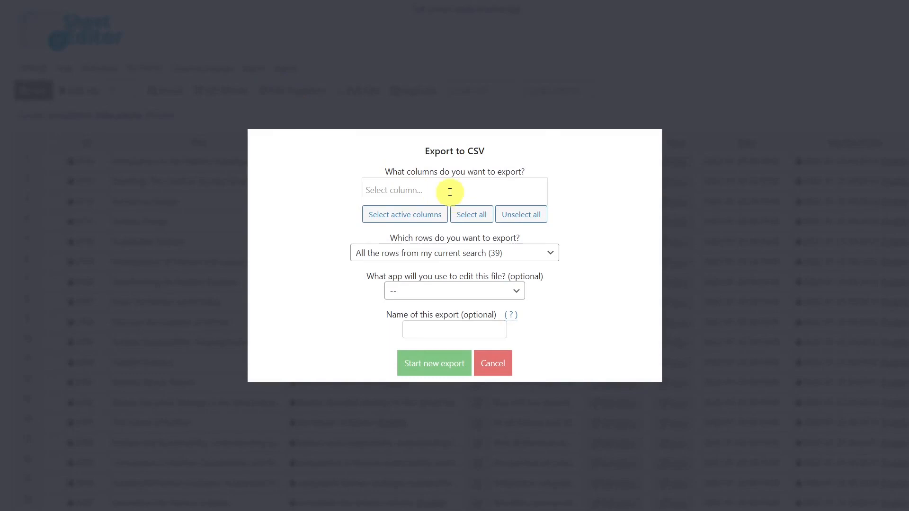
pyautogui.click(409, 216)
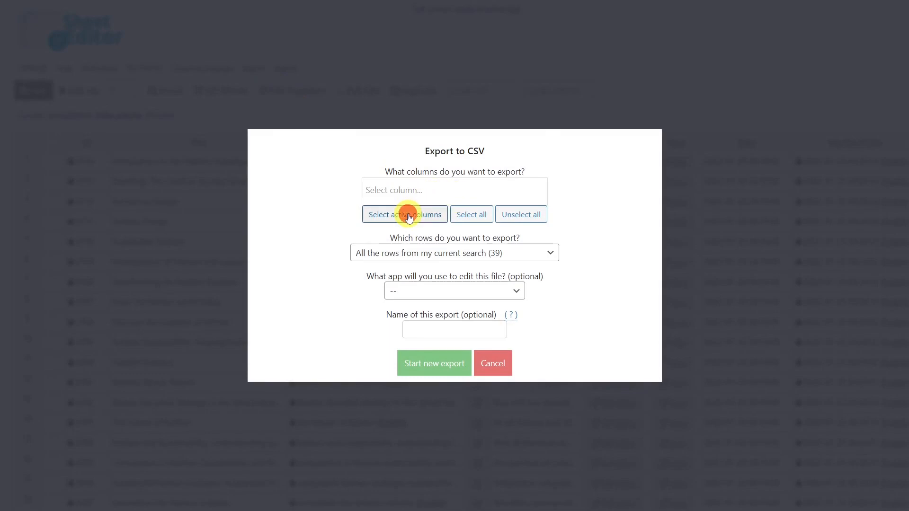
pyautogui.scroll(-7, 408, 220)
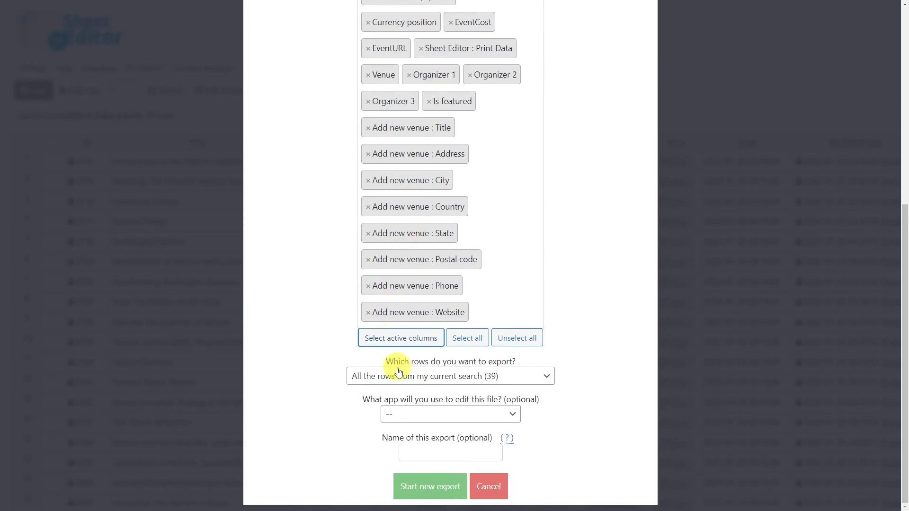
pyautogui.click(442, 408)
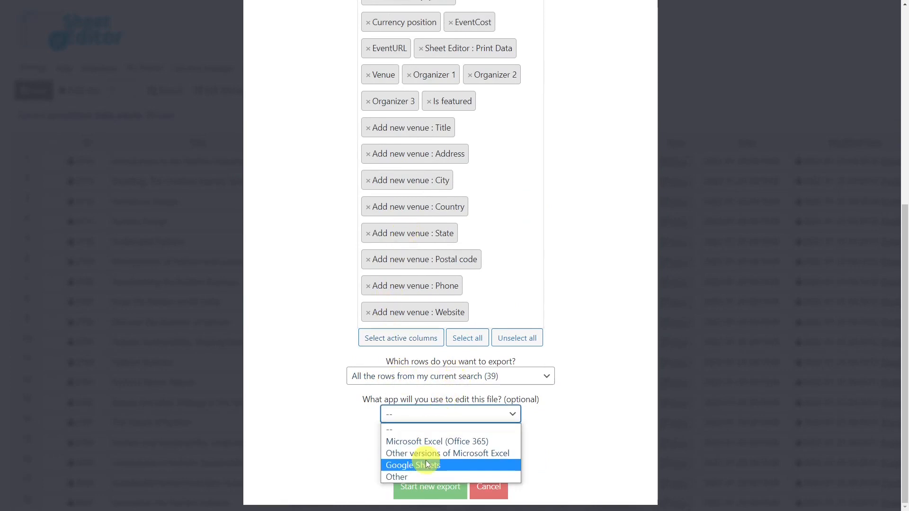
pyautogui.click(425, 463)
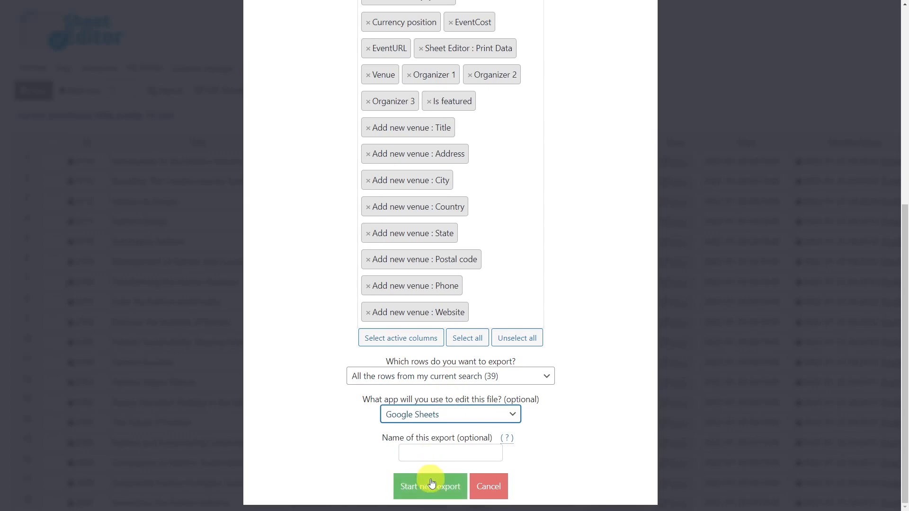
pyautogui.click(431, 484)
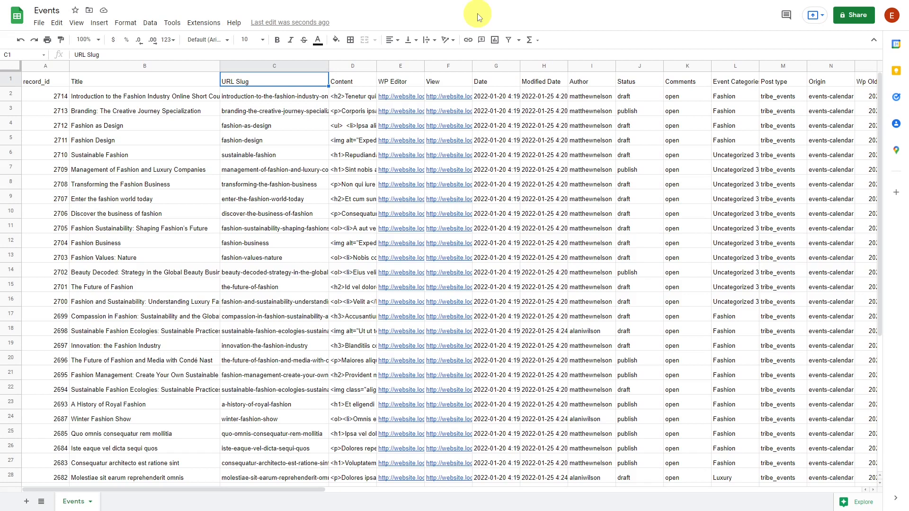
# - Download the Events sheet from Google Sheets as a comma-separated values (.csv) file
pyautogui.click(38, 22)
pyautogui.moveTo(74, 138)
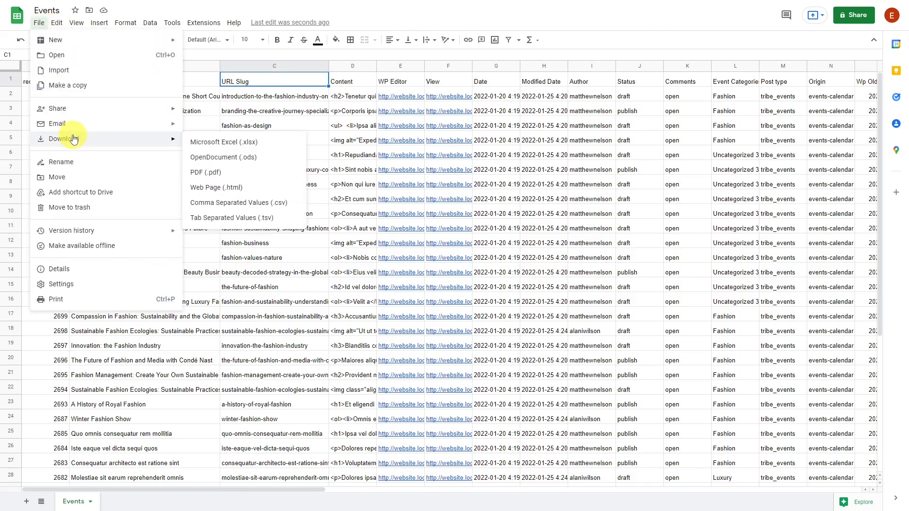
pyautogui.click(218, 201)
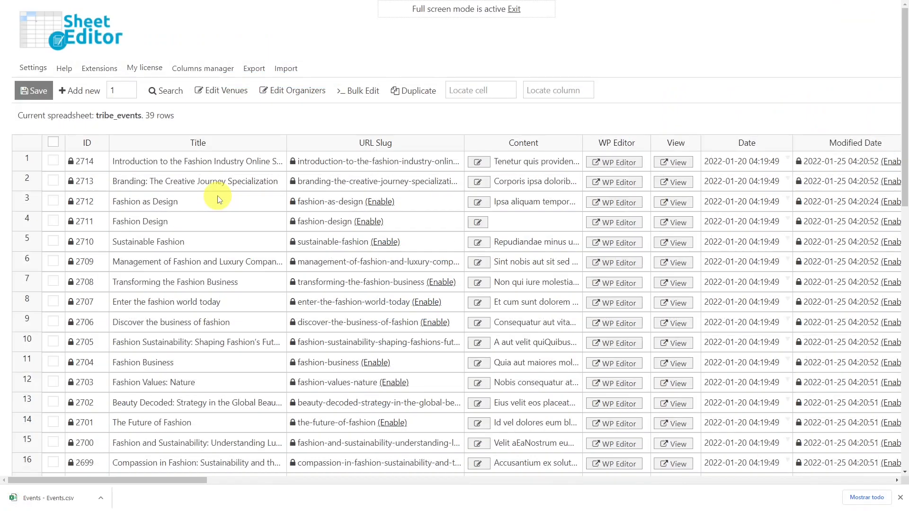
# - Start a CSV import from the computer in the Sheet Editor, using Events - Events.csv as the source file
pyautogui.click(287, 66)
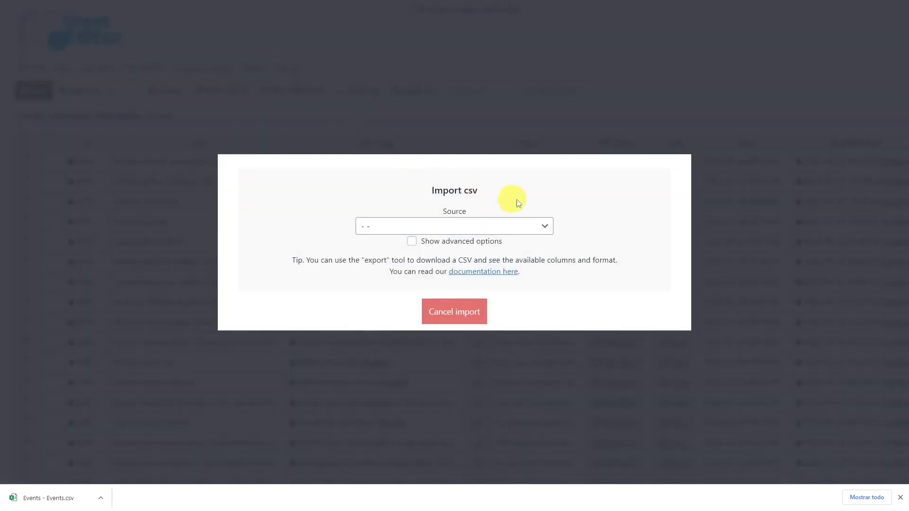
pyautogui.click(545, 225)
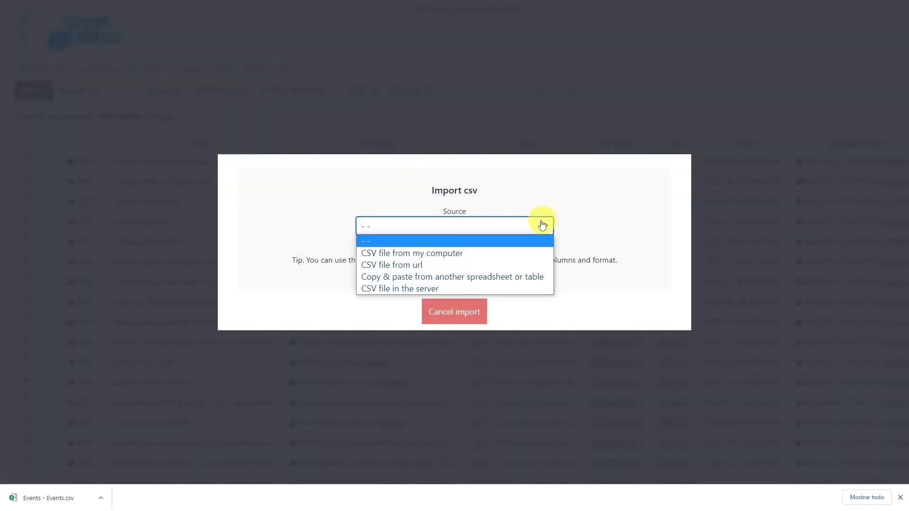
pyautogui.click(447, 252)
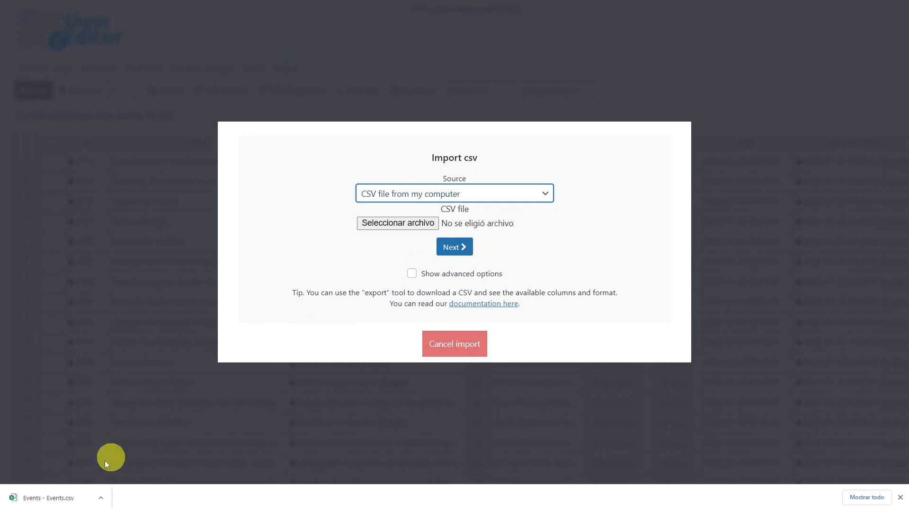
pyautogui.moveTo(24, 497); pyautogui.dragTo(450, 224)
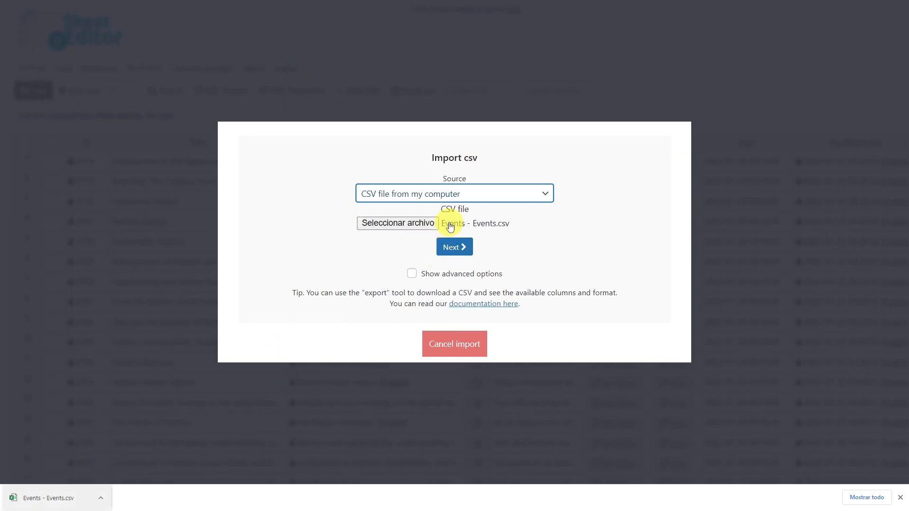
pyautogui.click(459, 251)
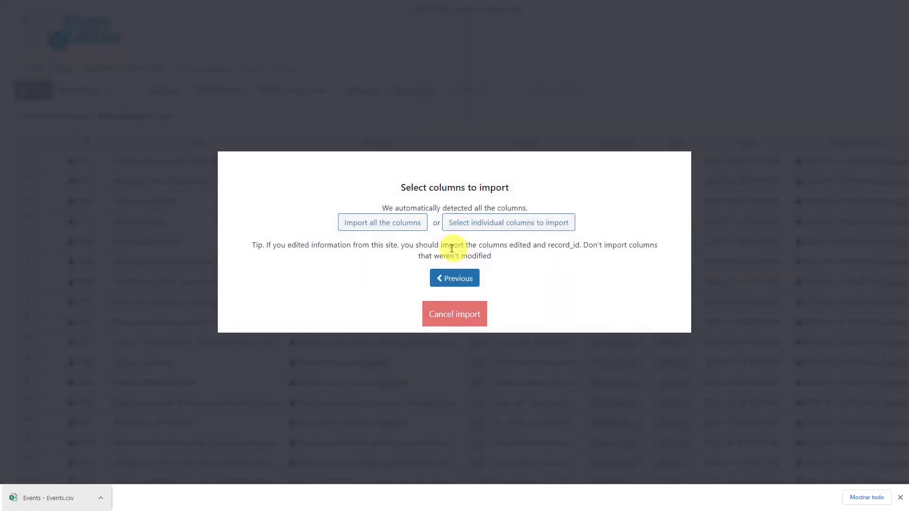
# - Import all columns, updating existing items only by matching record_id to ID, then run and close the import
pyautogui.click(383, 221)
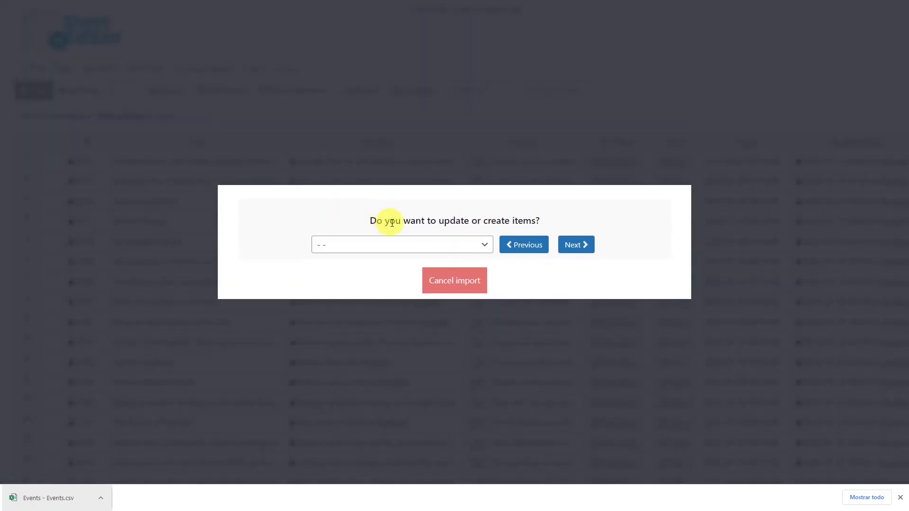
pyautogui.click(483, 244)
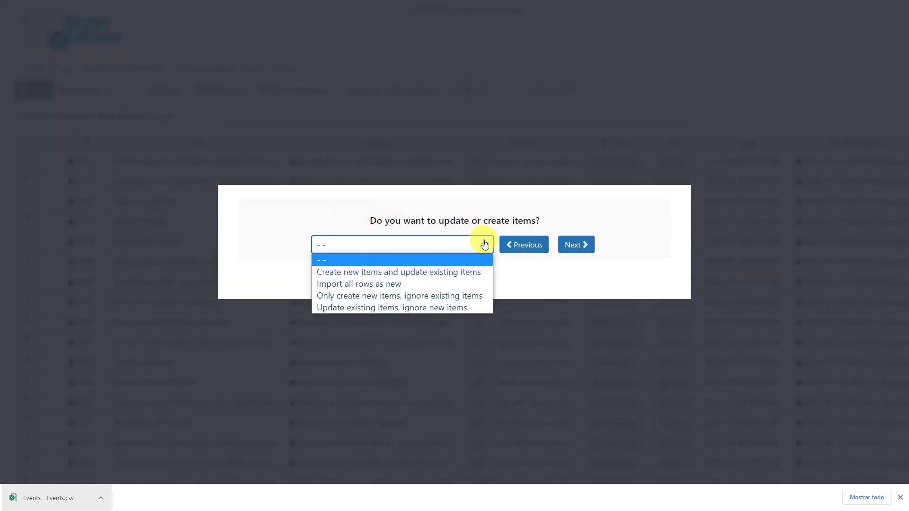
pyautogui.click(426, 308)
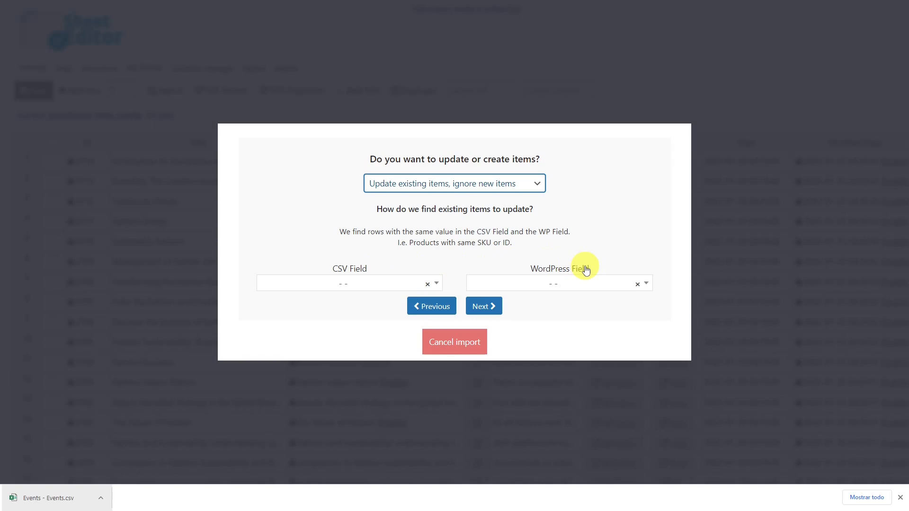
pyautogui.click(437, 285)
pyautogui.click(384, 343)
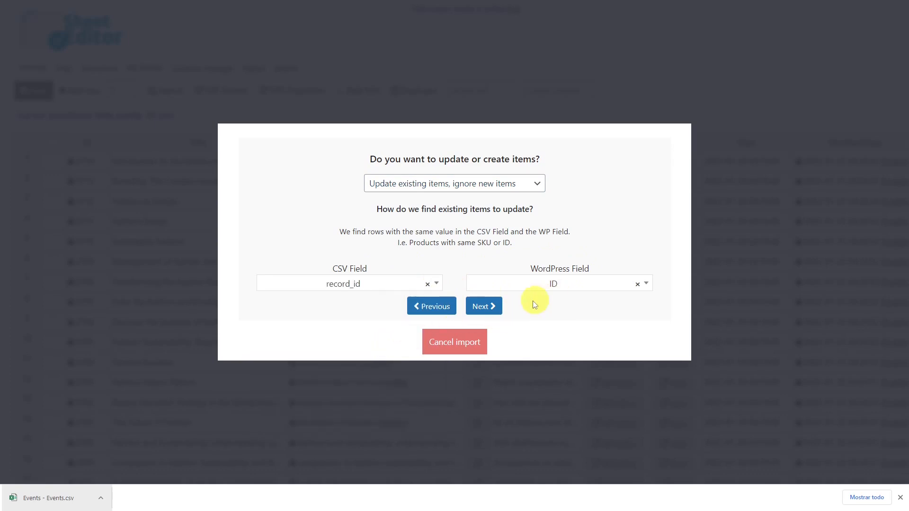
pyautogui.click(492, 309)
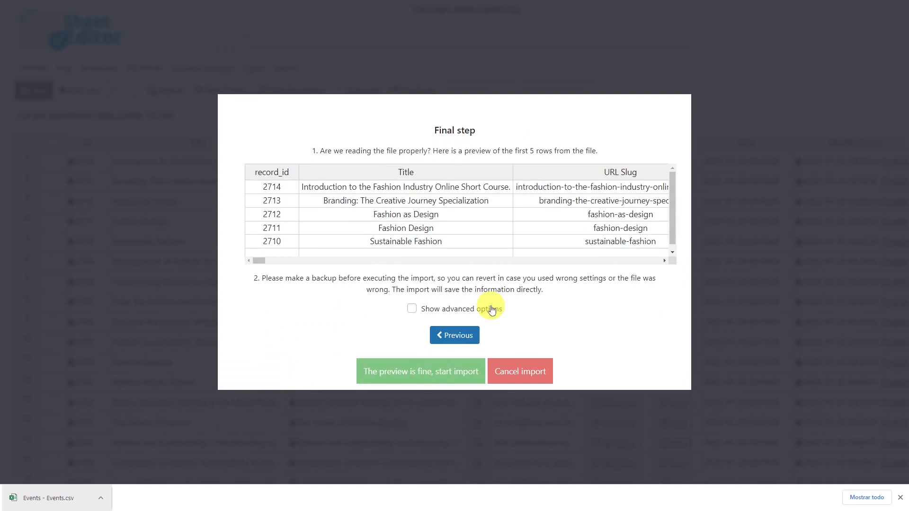
pyautogui.click(437, 371)
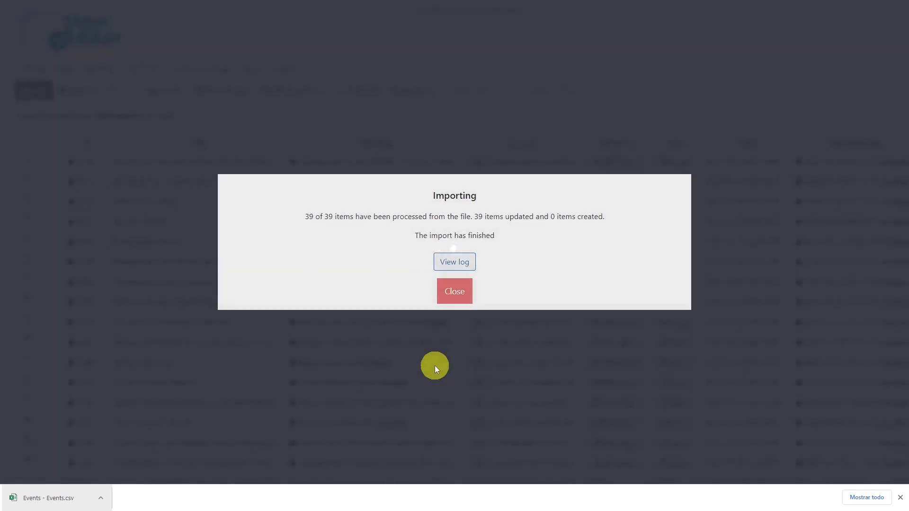
pyautogui.click(454, 292)
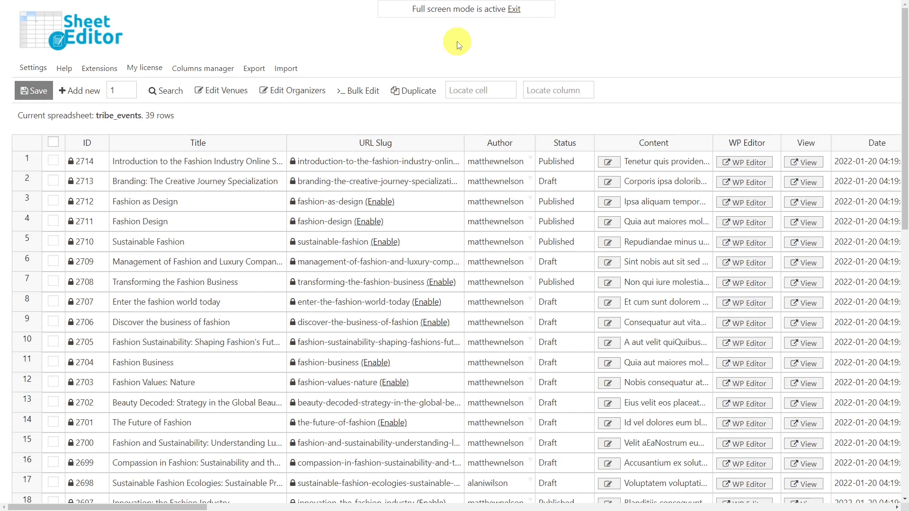
# - Start a bulk edit of the events that searches for the rows to update and edits all search results
pyautogui.click(365, 91)
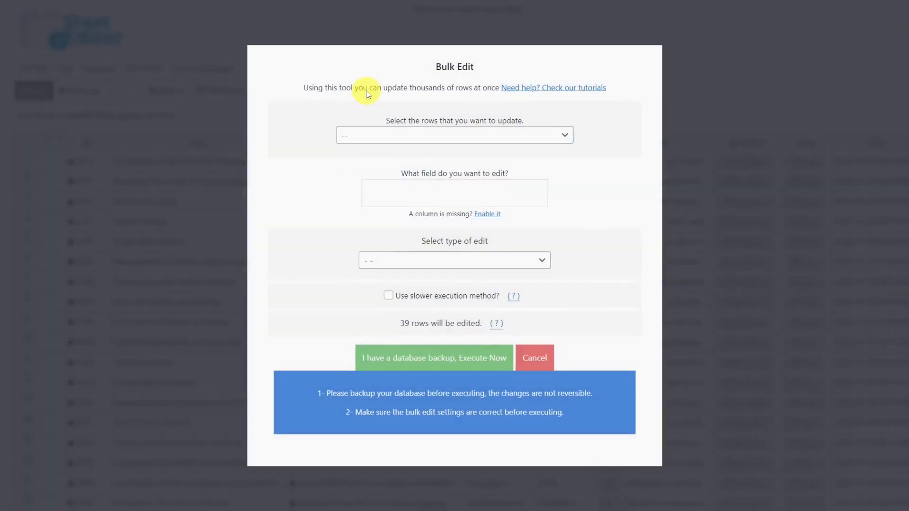
pyautogui.click(563, 138)
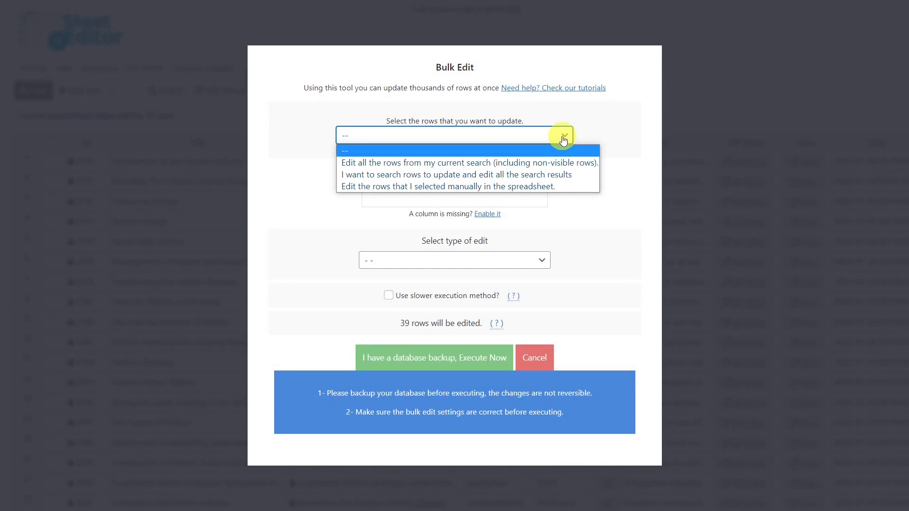
pyautogui.click(484, 176)
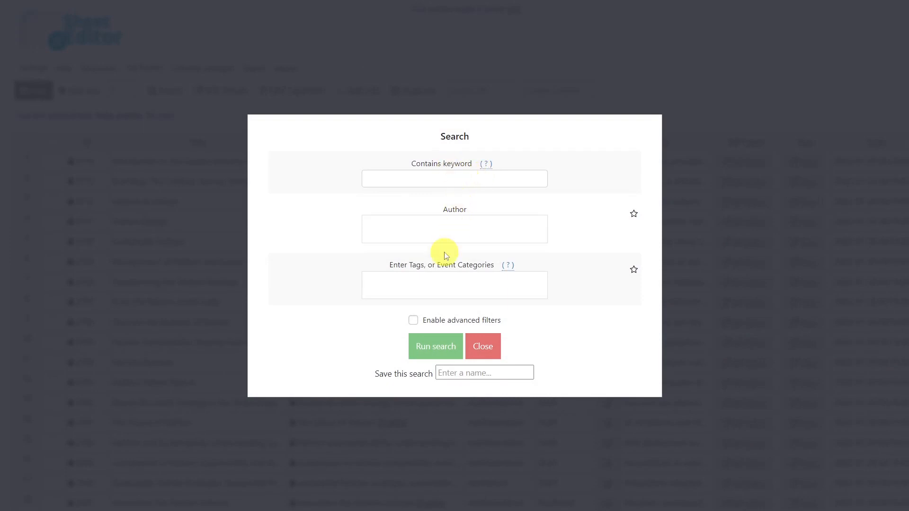
# - Enable advanced filters and search for the rows whose Status (post_status) equals Draft
pyautogui.click(413, 321)
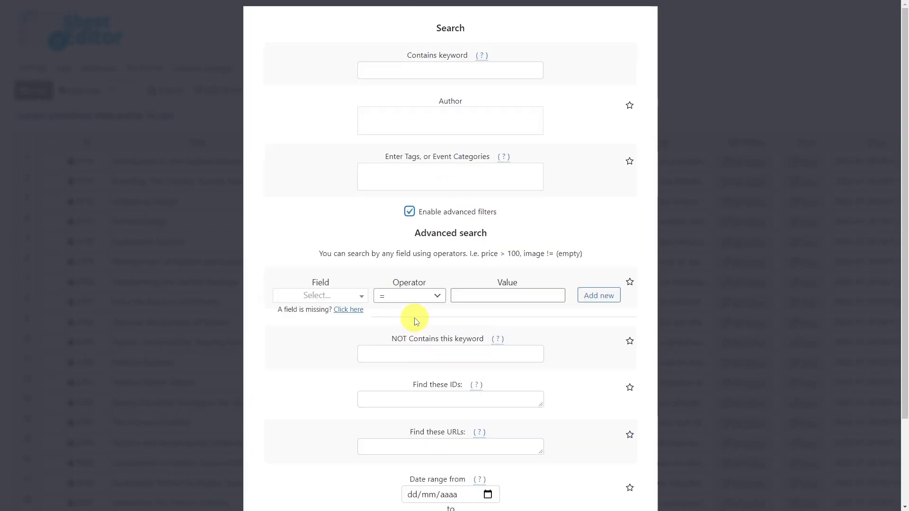
pyautogui.click(332, 297)
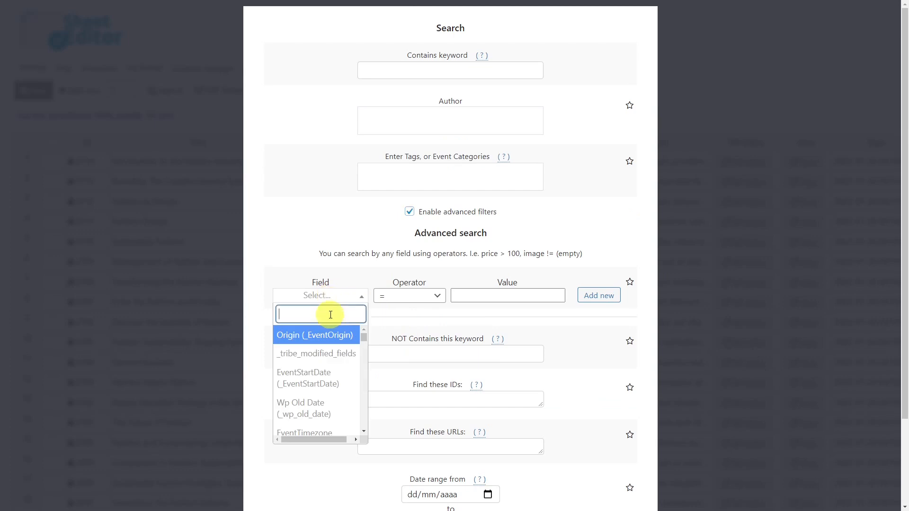
pyautogui.write('statu')
pyautogui.click(342, 333)
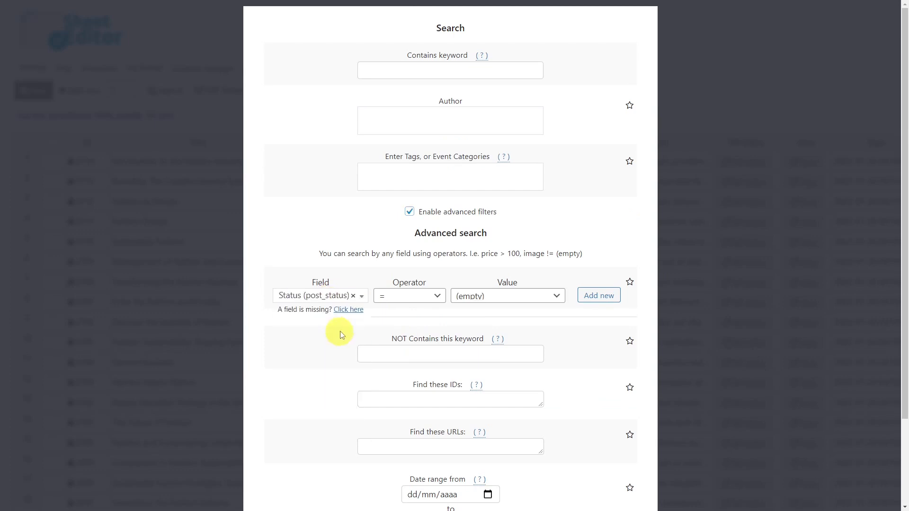
pyautogui.click(498, 297)
pyautogui.click(522, 347)
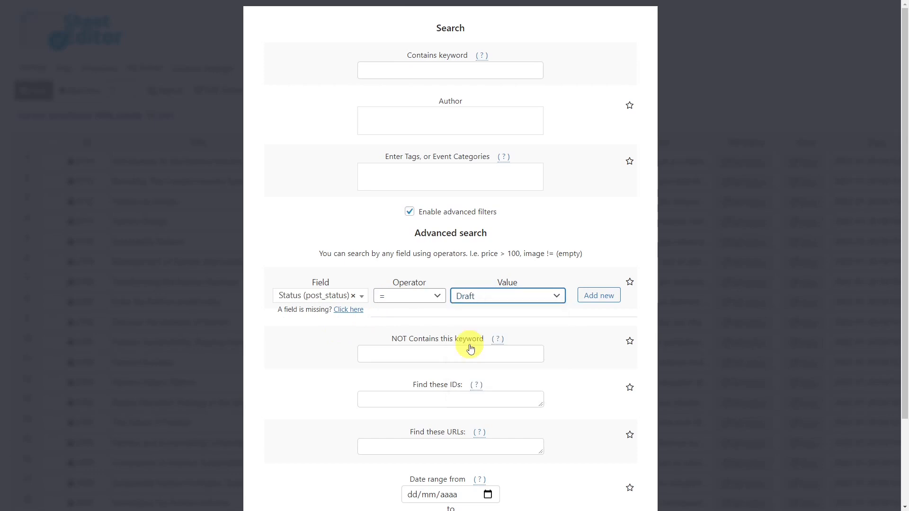
pyautogui.scroll(-2, 470, 349)
pyautogui.click(428, 457)
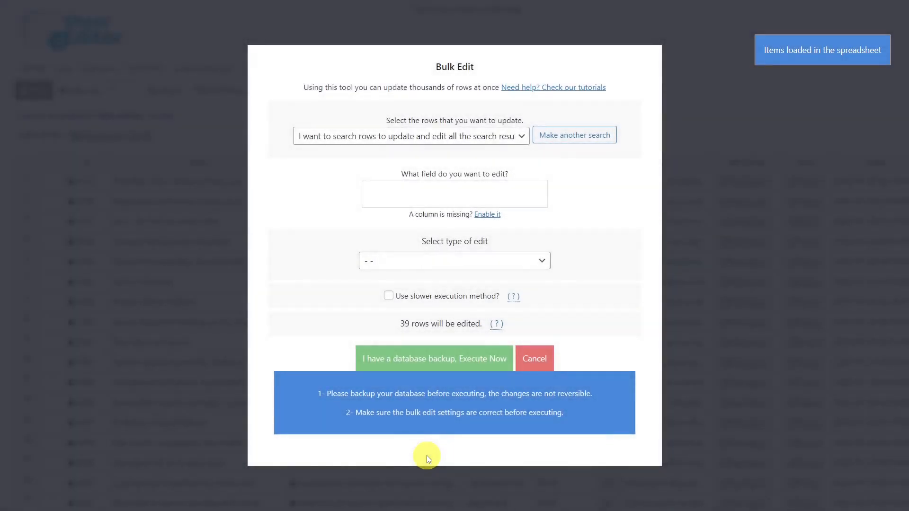
# - Bulk edit the Status field of the found events with Set value Published, then remove the draft status filter
pyautogui.click(416, 191)
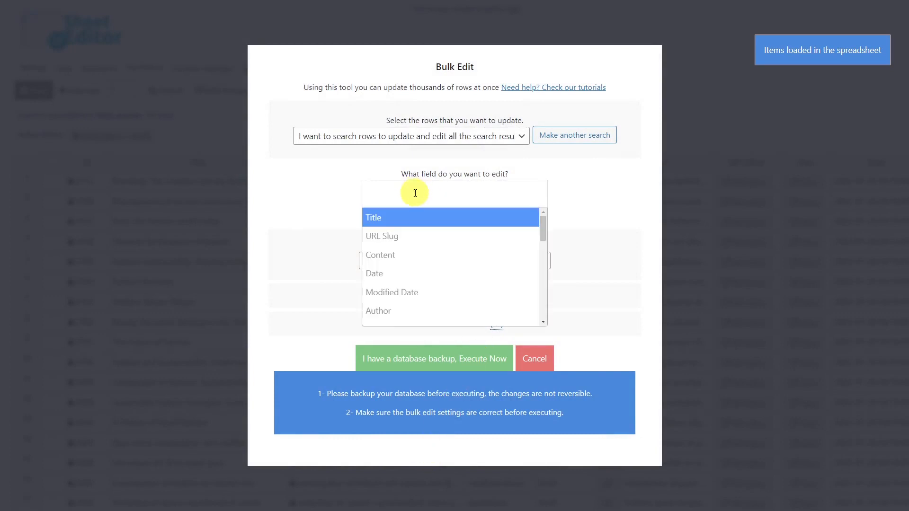
pyautogui.write('sta')
pyautogui.click(373, 218)
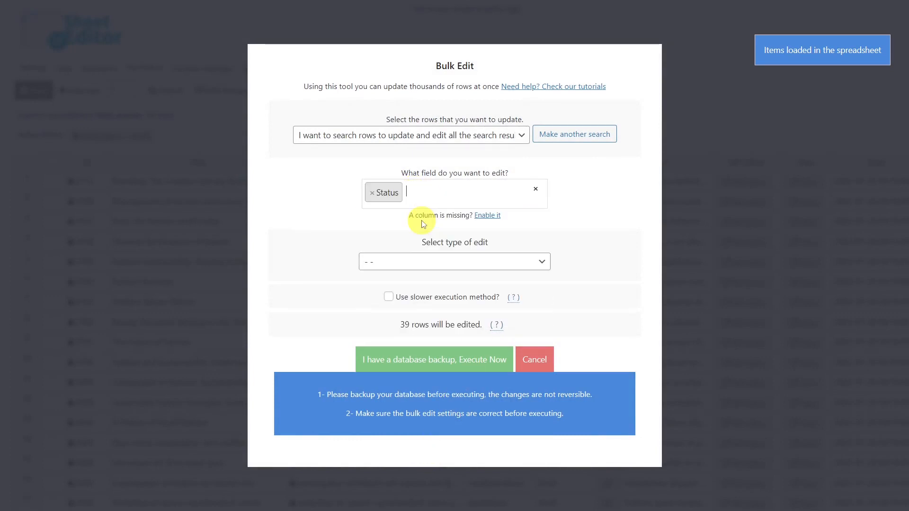
pyautogui.click(431, 258)
pyautogui.click(417, 287)
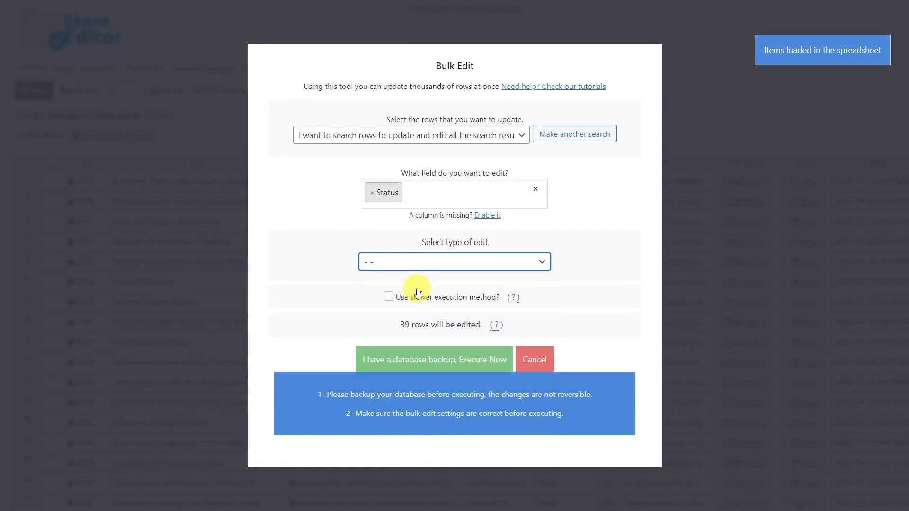
pyautogui.click(429, 284)
pyautogui.click(417, 308)
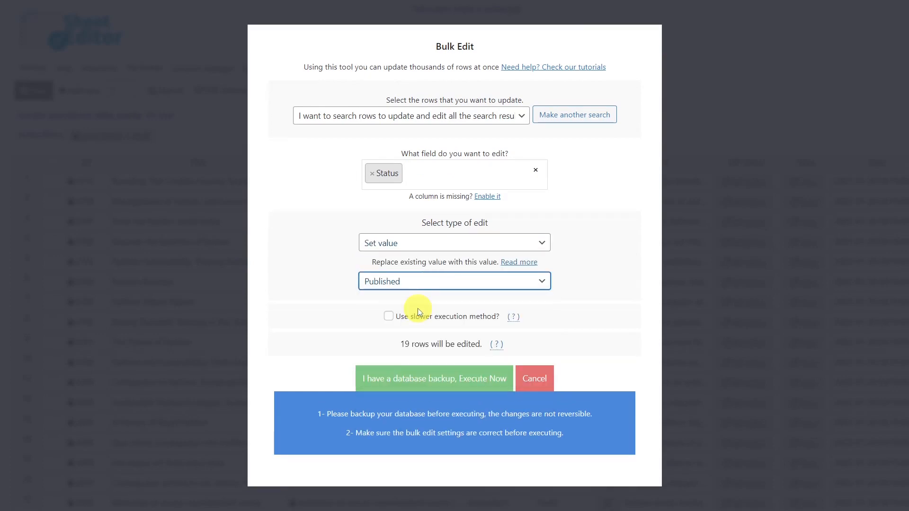
pyautogui.click(427, 377)
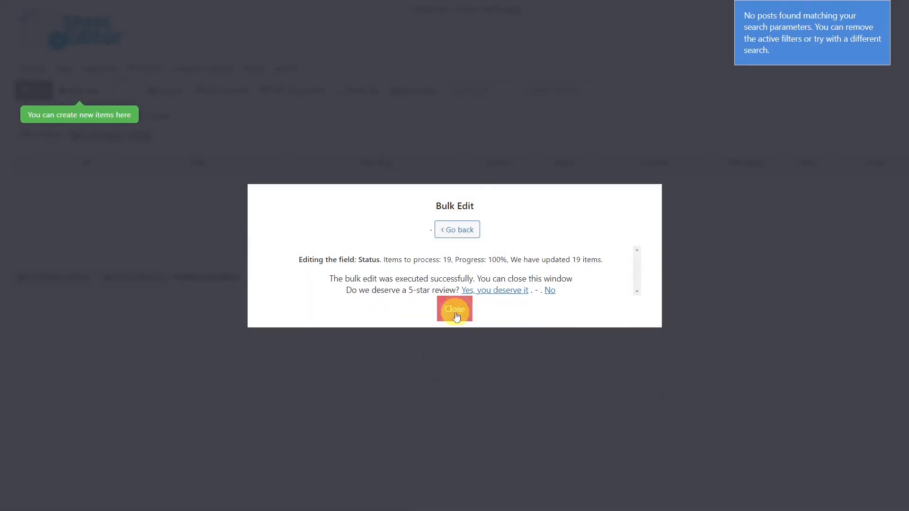
pyautogui.click(454, 311)
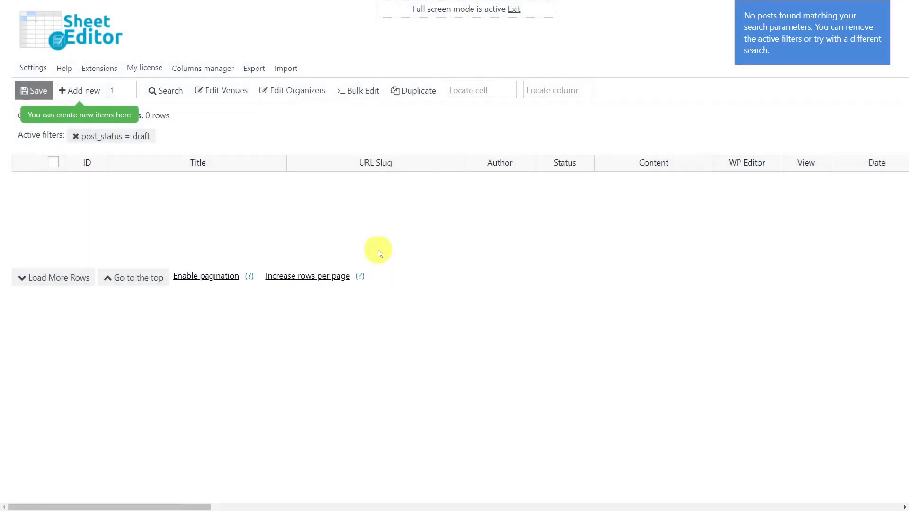
pyautogui.click(75, 137)
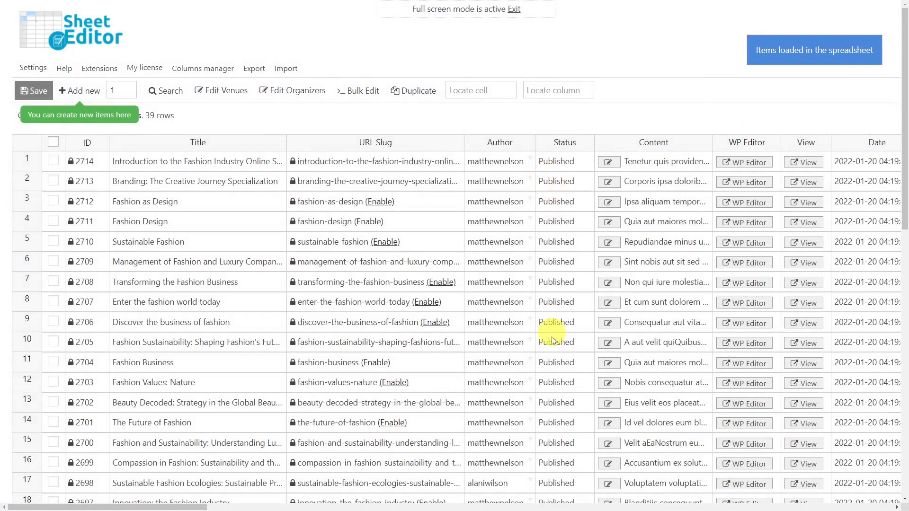